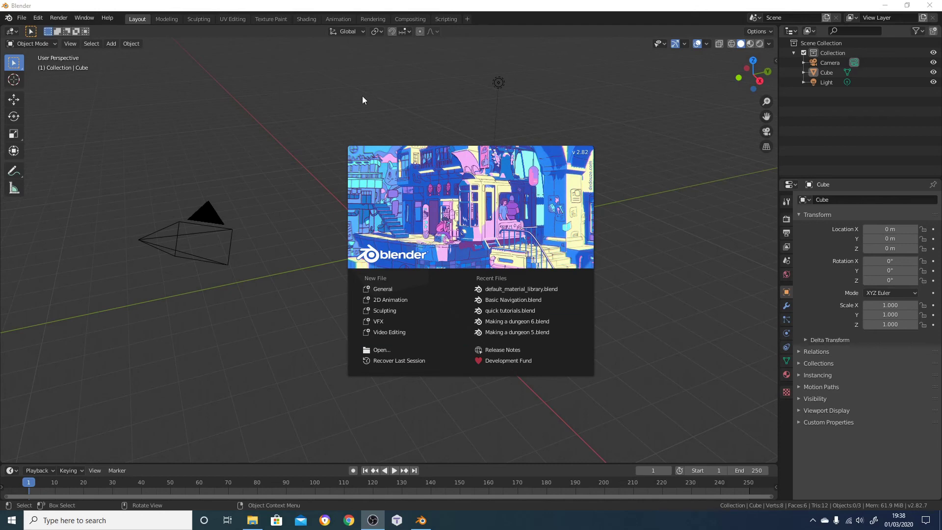
# Dismiss the splash screen and delete the default camera, cube and light from the scene.
pyautogui.click(301, 97)
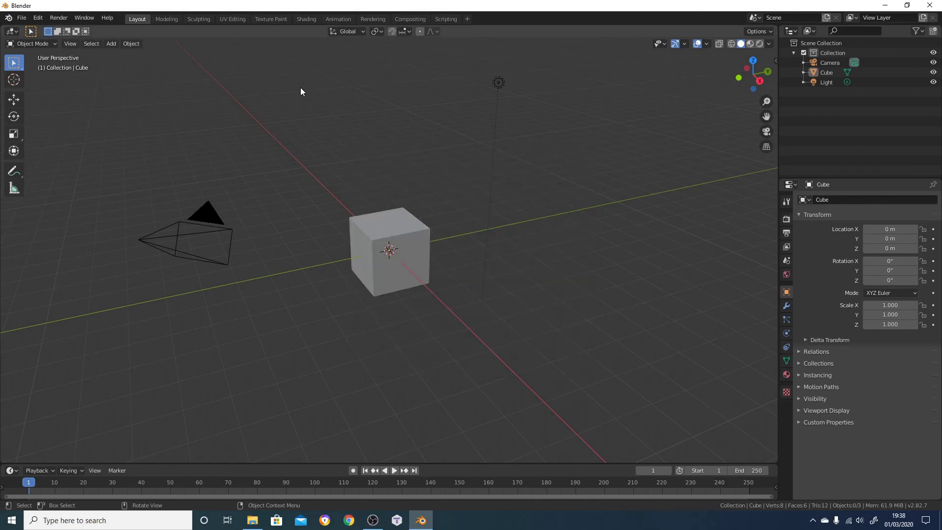
pyautogui.scroll(-2, 370, 139)
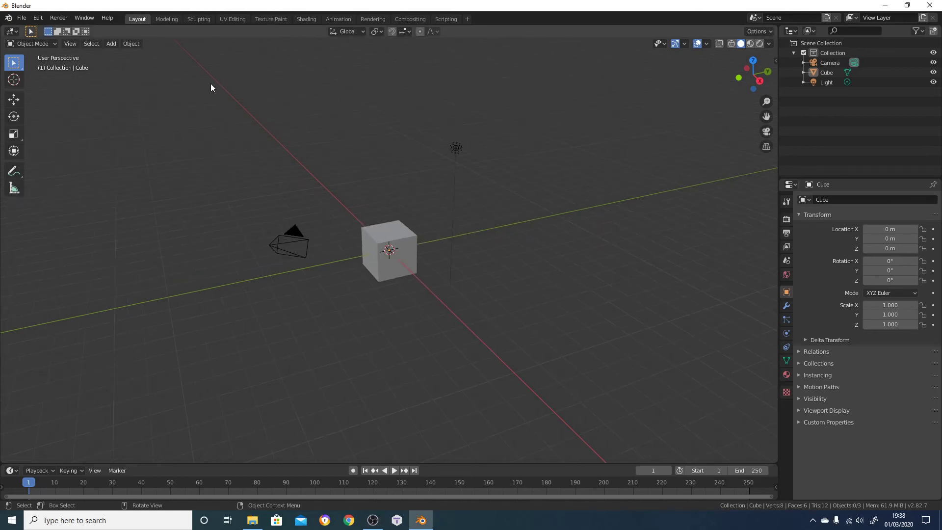
pyautogui.moveTo(226, 100); pyautogui.dragTo(597, 377)
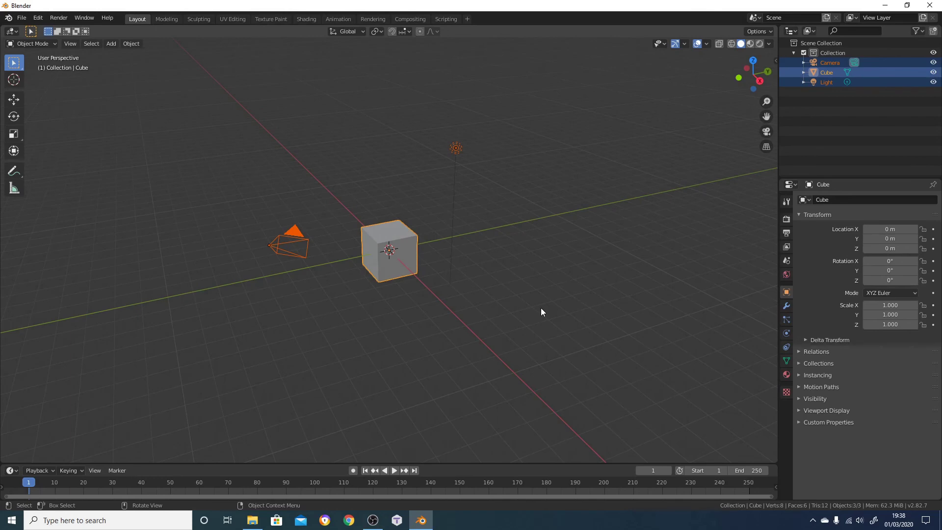
pyautogui.press('Delete')
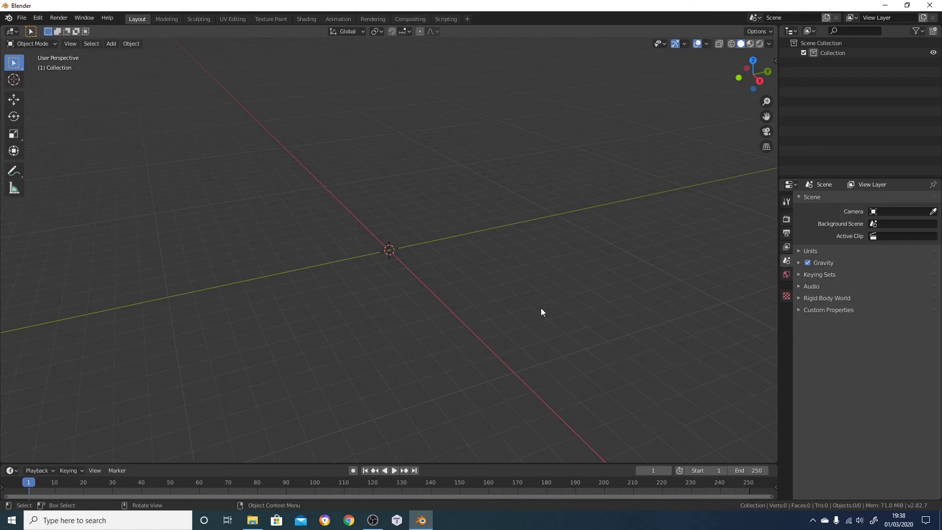
# Show the Make Tile settings beside the 3D view and widen their area so the labels are readable.
pyautogui.press('n')
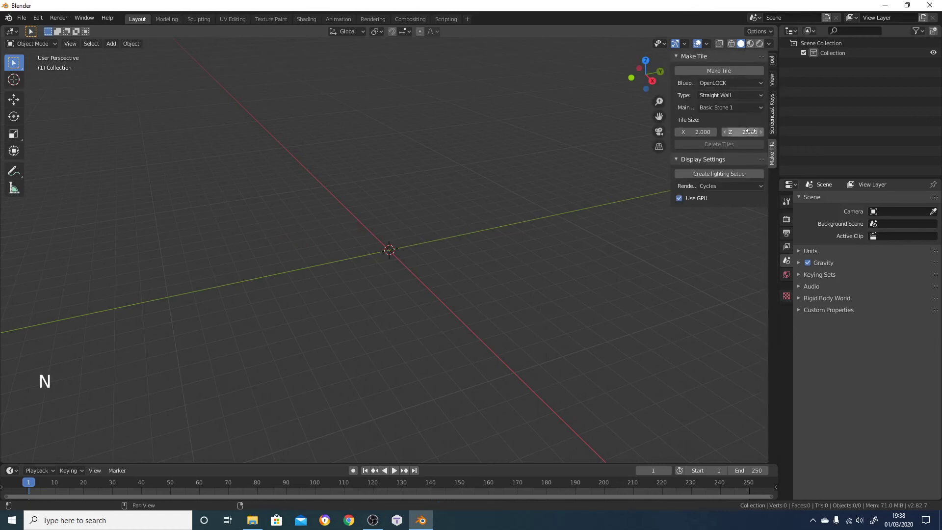
pyautogui.click(771, 59)
pyautogui.click(773, 83)
pyautogui.click(770, 111)
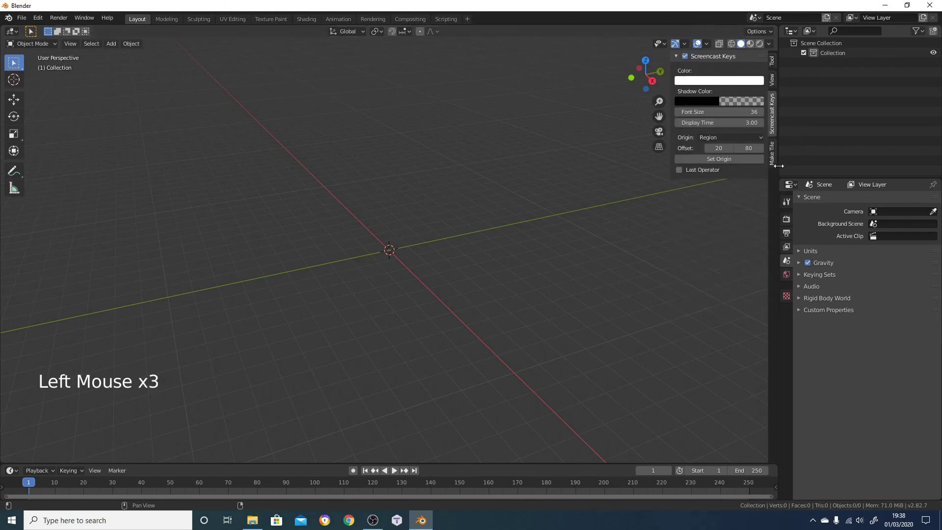
pyautogui.click(771, 155)
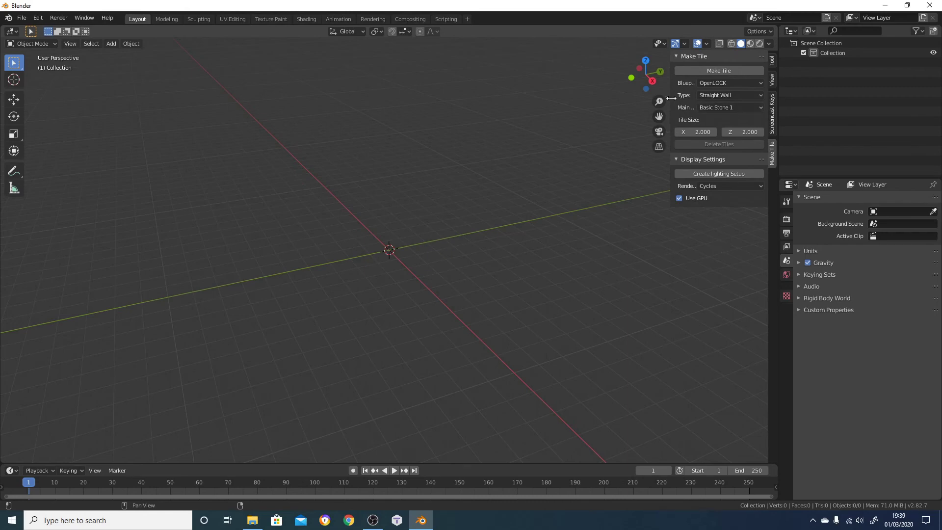
pyautogui.moveTo(671, 95); pyautogui.dragTo(605, 95)
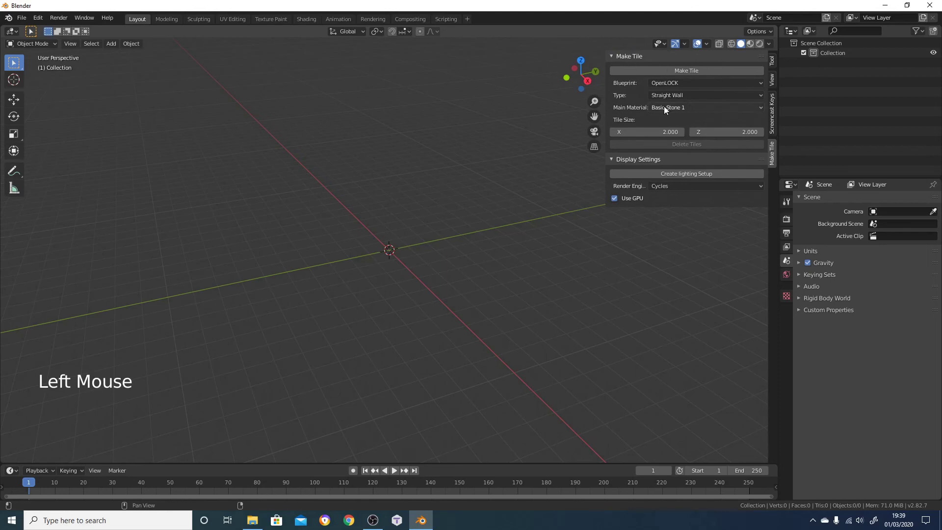
# Set the main material to Regular Stone Blocks and make an OpenLOCK straight wall tile.
pyautogui.click(679, 107)
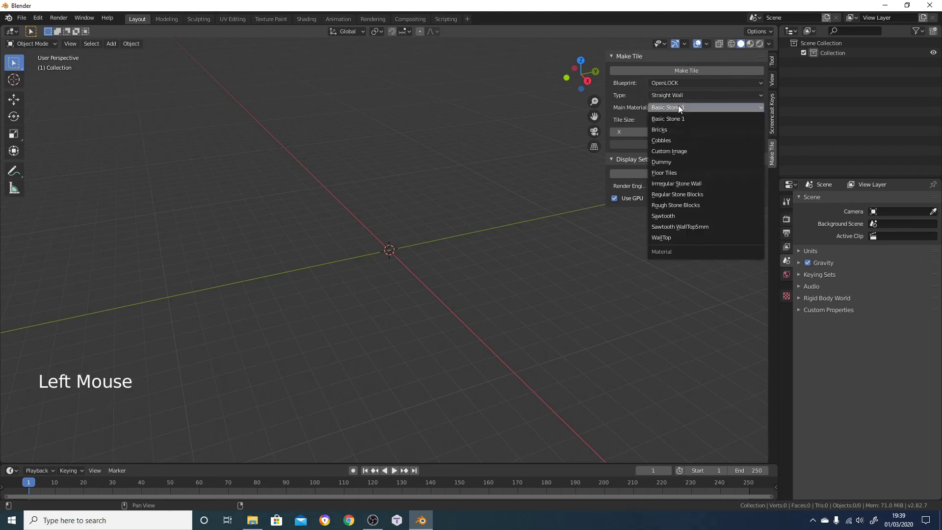
pyautogui.click(707, 195)
pyautogui.click(688, 69)
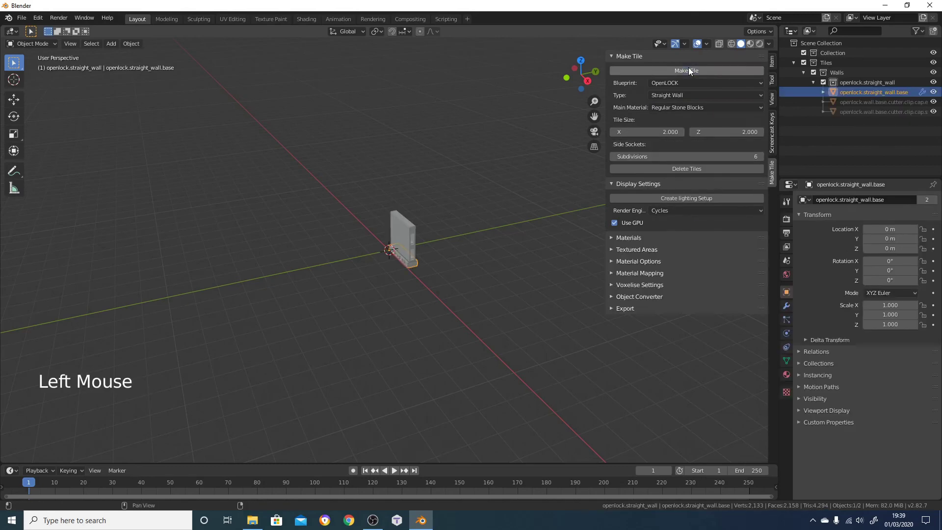
pyautogui.scroll(5, 373, 257)
pyautogui.moveTo(348, 243); pyautogui.dragTo(378, 235, button='middle')
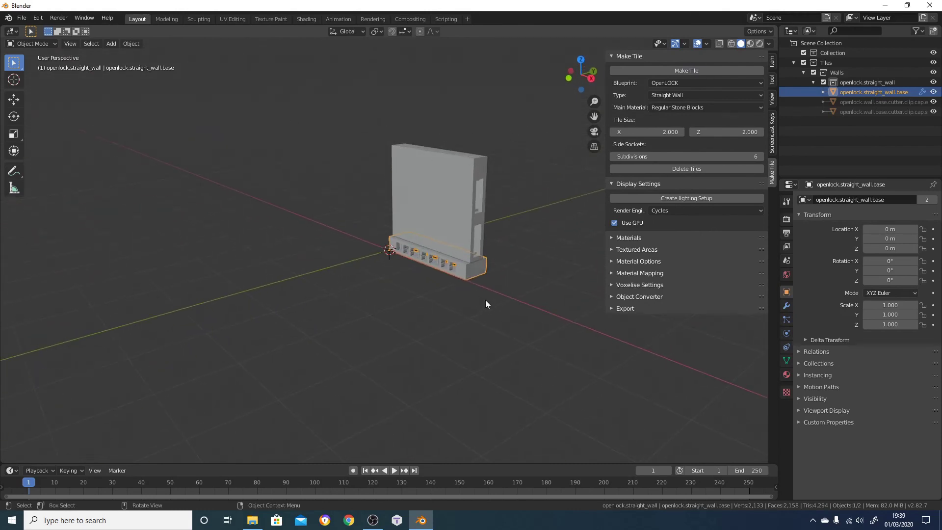
pyautogui.moveTo(483, 230); pyautogui.dragTo(444, 192, button='middle')
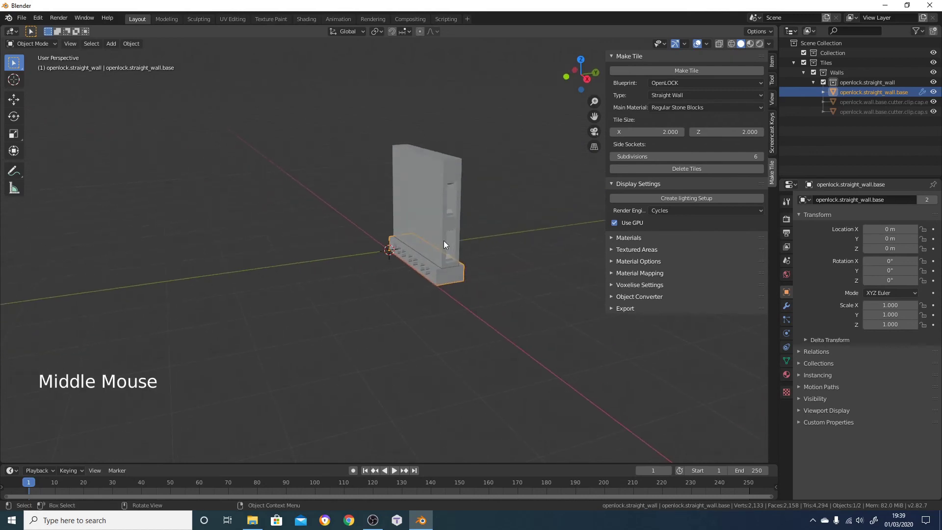
pyautogui.moveTo(443, 244); pyautogui.dragTo(526, 266, button='middle')
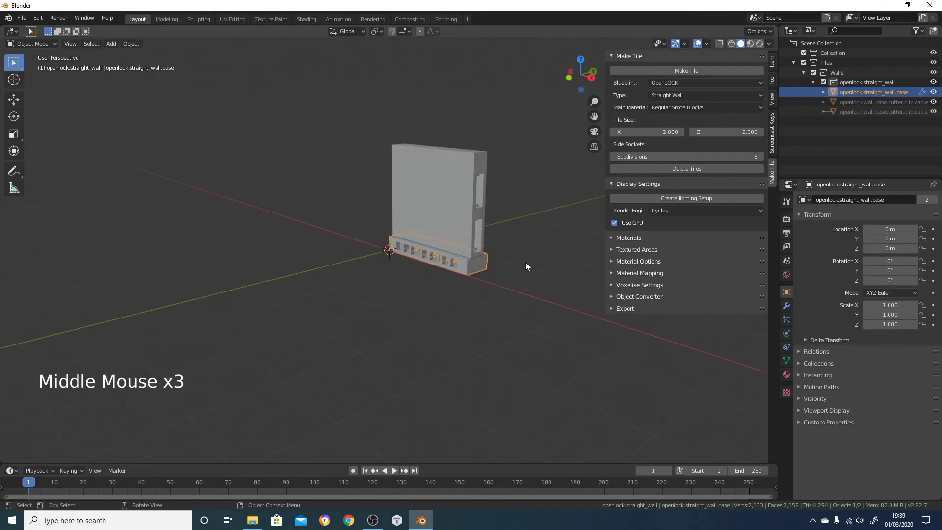
pyautogui.moveTo(409, 291); pyautogui.dragTo(320, 279, button='middle')
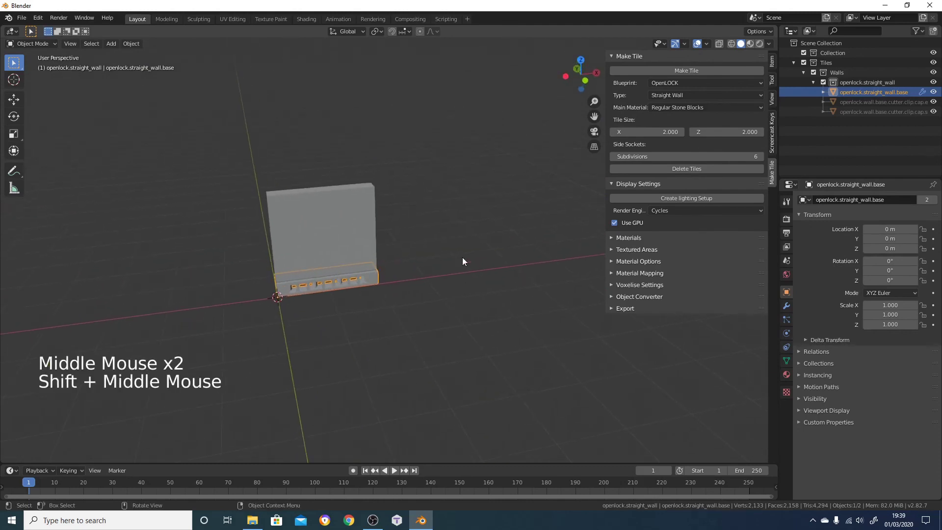
# Place the 3D cursor beside the OpenLOCK wall and make a straight wall tile there with the Plain blueprint.
pyautogui.keyDown('shift'); pyautogui.rightClick(513, 267); pyautogui.keyUp('shift')
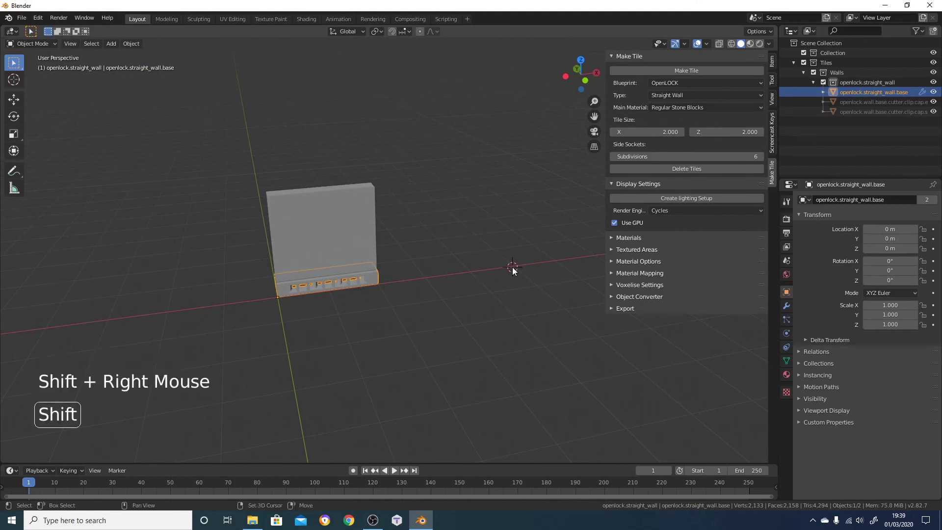
pyautogui.click(682, 83)
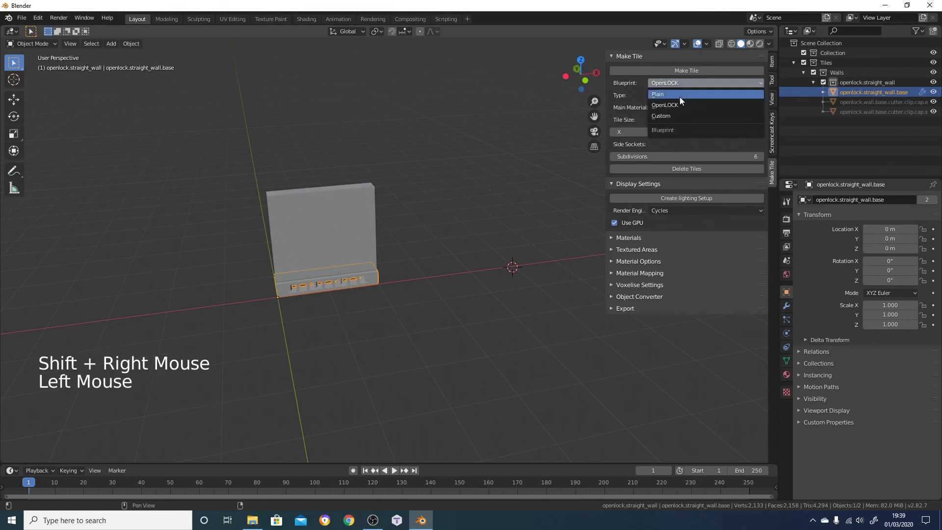
pyautogui.click(679, 96)
pyautogui.click(678, 72)
pyautogui.keyDown('shift'); pyautogui.moveTo(593, 215); pyautogui.dragTo(501, 210, button='middle'); pyautogui.keyUp('shift')
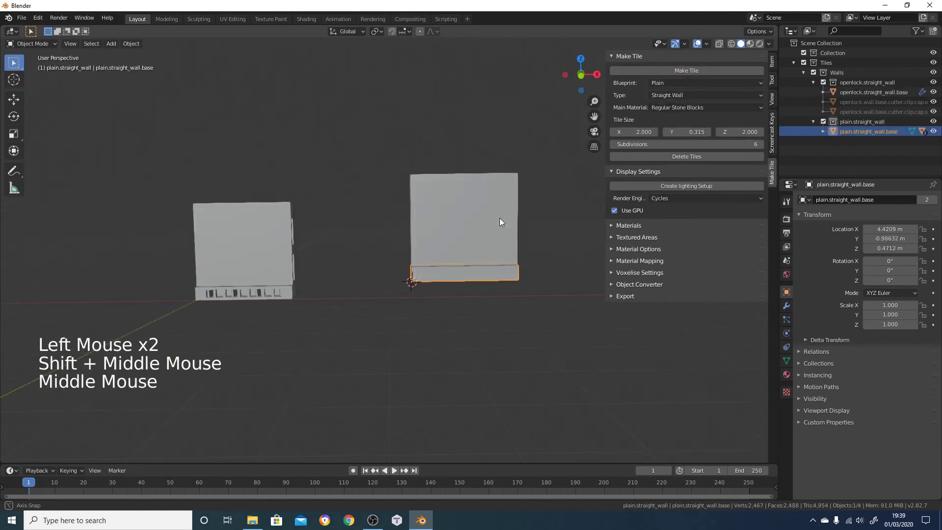
# Move the plain wall tile so that it stands roughly in line with the OpenLOCK wall along the X axis.
pyautogui.press('g')
pyautogui.click(421, 263)
pyautogui.moveTo(421, 262); pyautogui.dragTo(526, 276, button='middle')
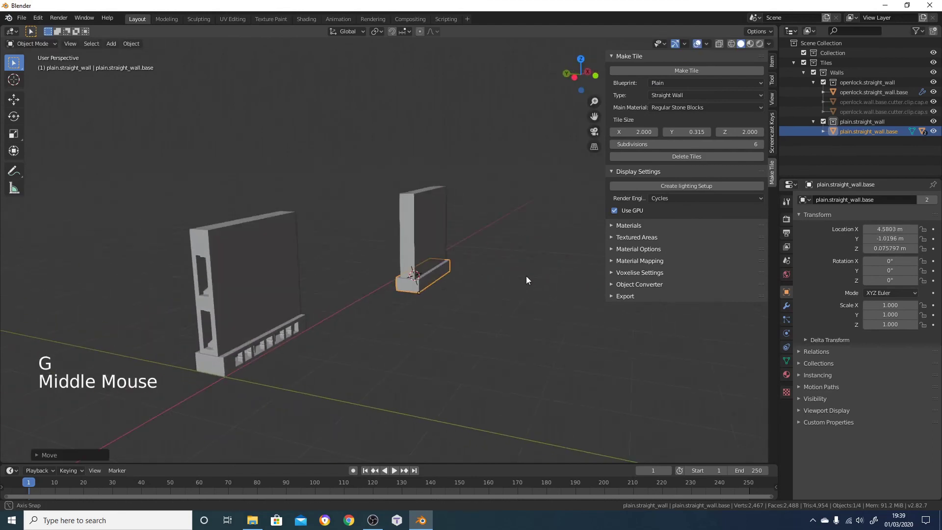
pyautogui.press('g')
pyautogui.click(463, 277)
pyautogui.scroll(-3, 463, 281)
pyautogui.moveTo(463, 280); pyautogui.dragTo(485, 224, button='middle')
# Place the 3D cursor beyond the plain wall and make a Custom straight wall tile with an OpenLOCK base and Plain main system.
pyautogui.keyDown('shift'); pyautogui.rightClick(527, 259); pyautogui.keyUp('shift')
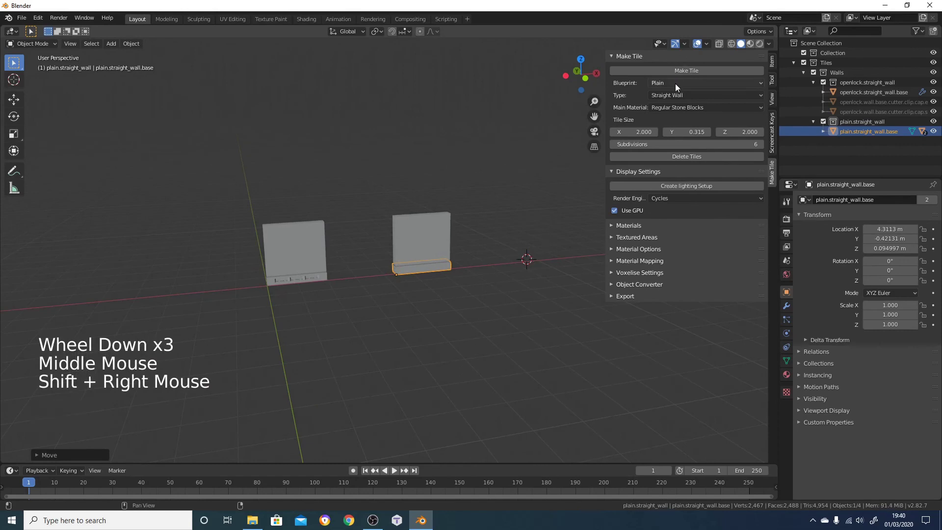
pyautogui.moveTo(674, 84); pyautogui.dragTo(677, 116)
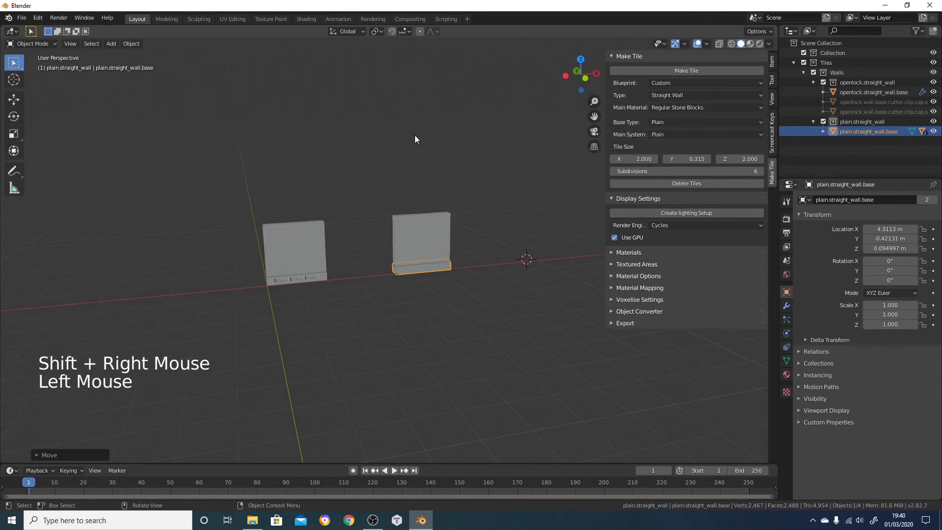
pyautogui.keyDown('shift'); pyautogui.moveTo(530, 224); pyautogui.dragTo(476, 232, button='middle'); pyautogui.keyUp('shift')
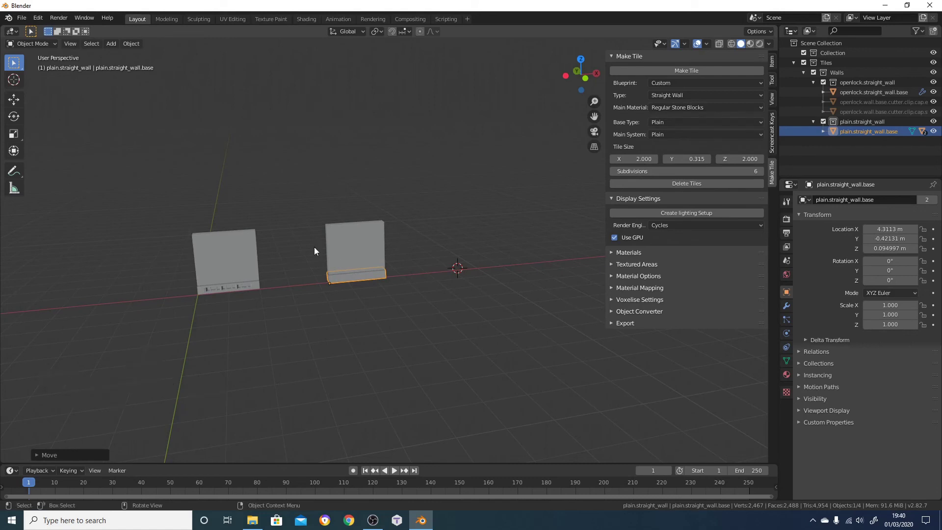
pyautogui.click(680, 123)
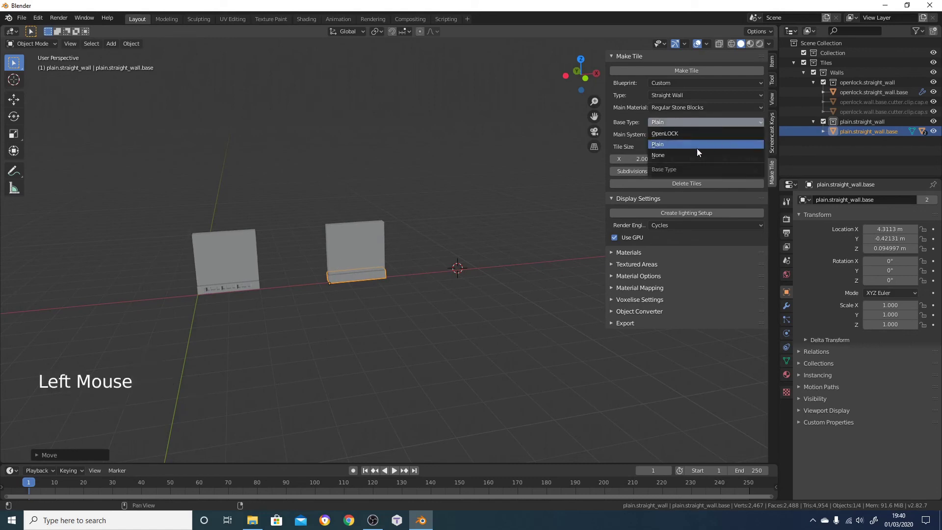
pyautogui.click(681, 133)
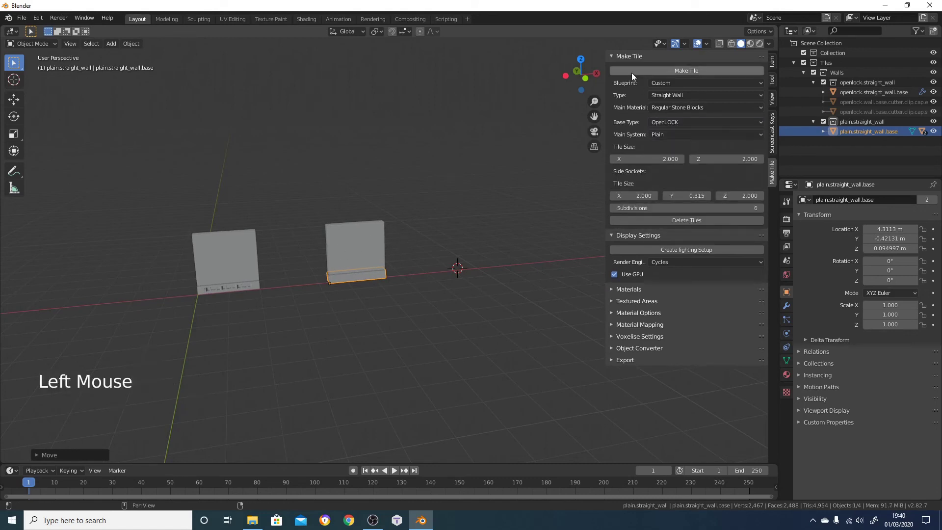
pyautogui.click(672, 68)
pyautogui.scroll(3, 473, 200)
pyautogui.moveTo(484, 206); pyautogui.dragTo(564, 245, button='middle')
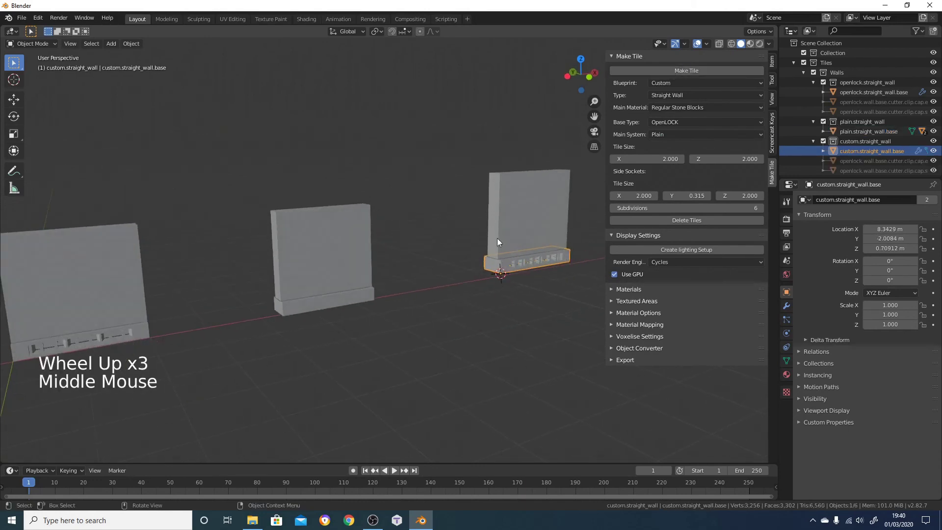
pyautogui.moveTo(497, 242)
pyautogui.mouseDown(button='middle')
pyautogui.moveTo(405, 228)
pyautogui.moveTo(546, 234)
pyautogui.moveTo(494, 233)
pyautogui.mouseUp(button='middle')
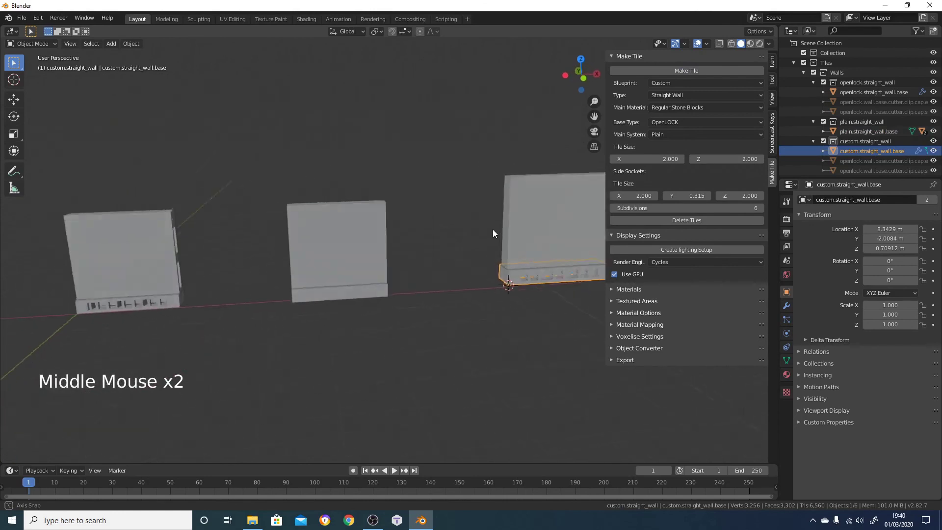
pyautogui.scroll(-2, 494, 222)
pyautogui.keyDown('shift'); pyautogui.moveTo(462, 204); pyautogui.dragTo(417, 206, button='middle'); pyautogui.keyUp('shift')
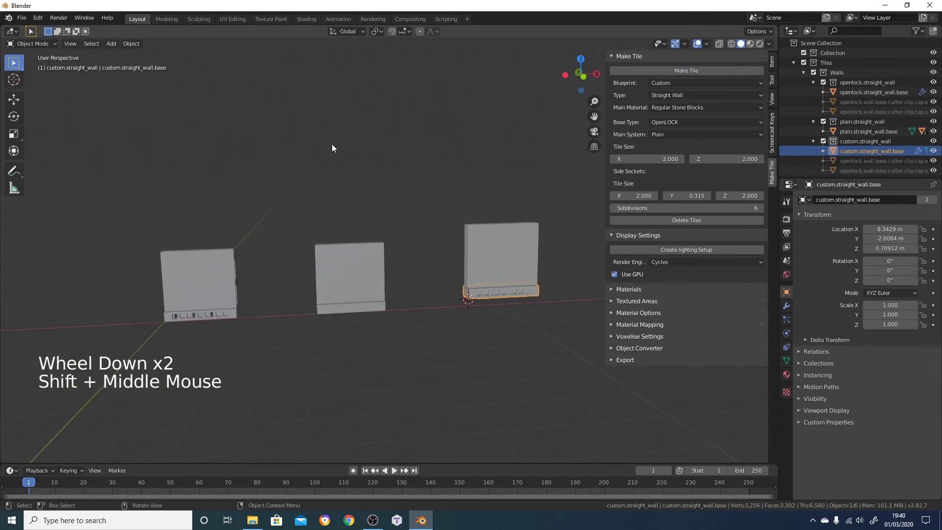
# Examine the separate core and base of the custom wall and the side socket options of the OpenLOCK wall's core.
pyautogui.moveTo(314, 163); pyautogui.dragTo(568, 364)
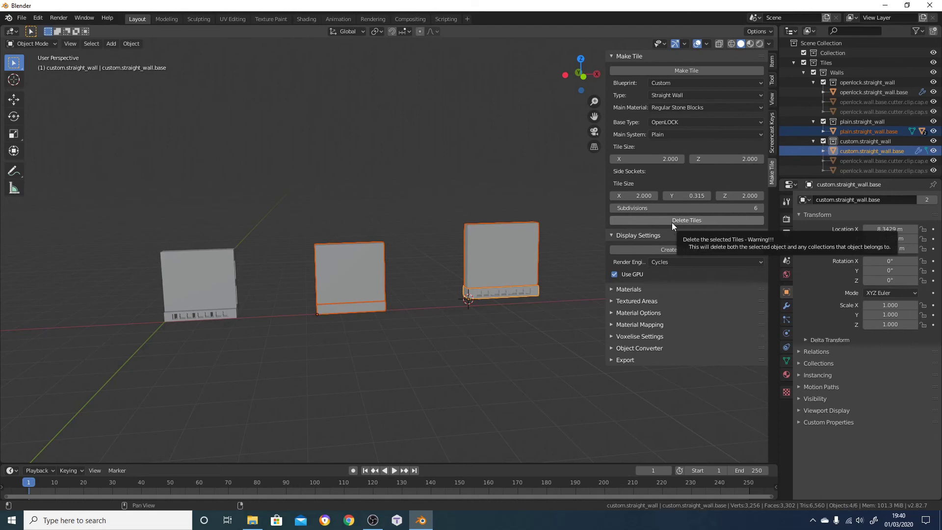
pyautogui.click(520, 277)
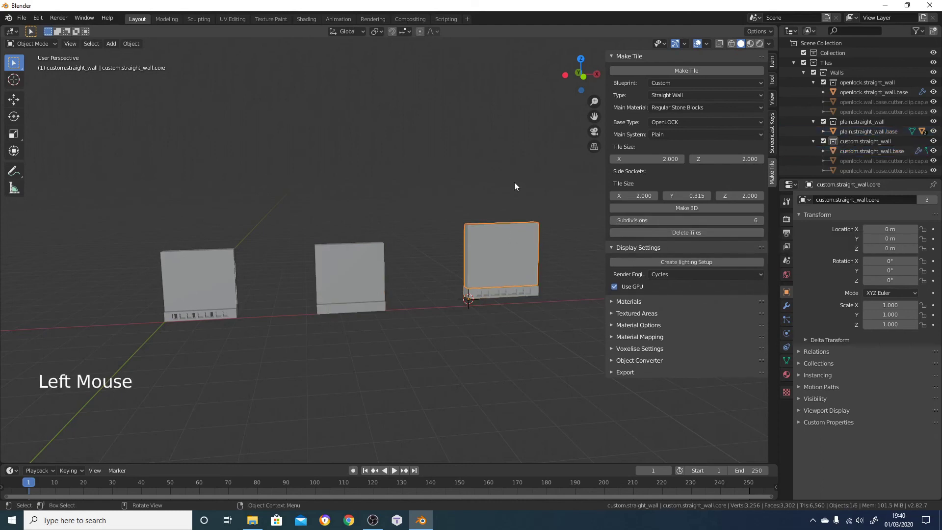
pyautogui.scroll(1, 539, 300)
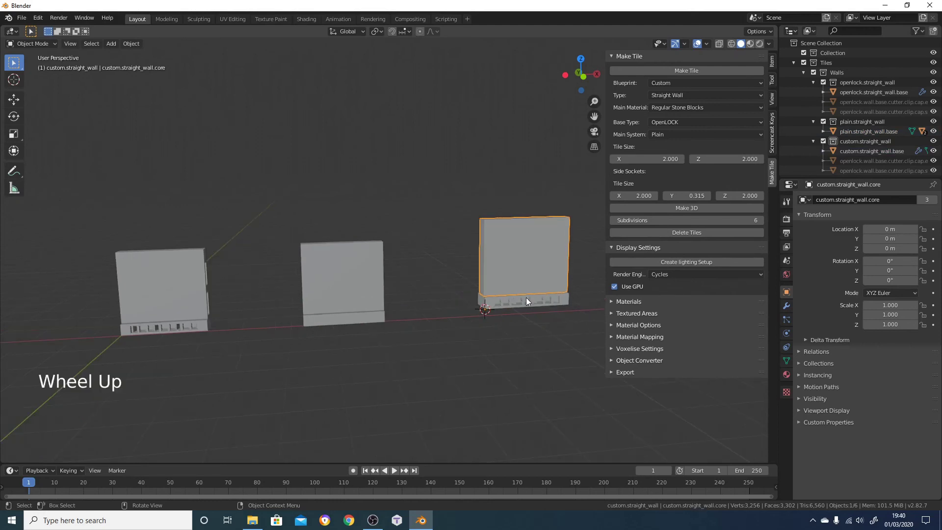
pyautogui.keyDown('shift'); pyautogui.moveTo(550, 288); pyautogui.dragTo(487, 293, button='middle'); pyautogui.keyUp('shift')
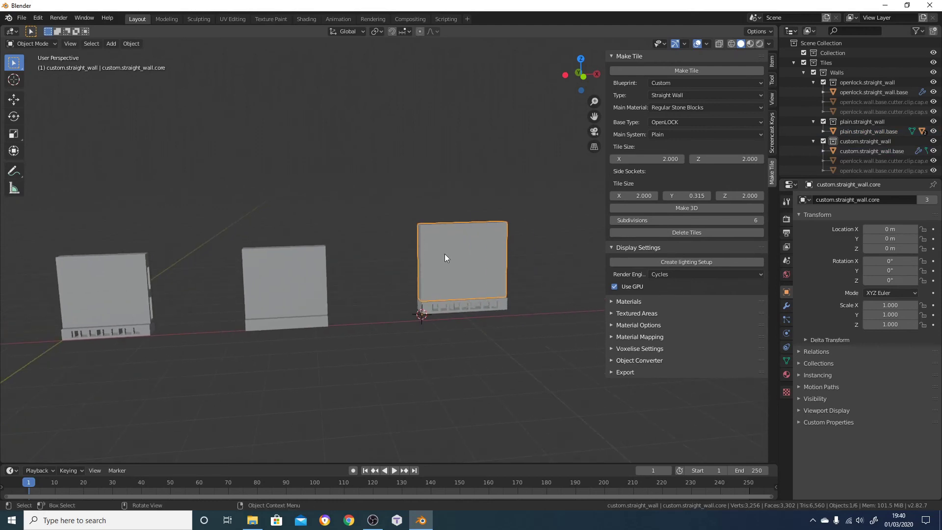
pyautogui.click(448, 311)
pyautogui.moveTo(162, 303); pyautogui.dragTo(230, 245, button='middle')
pyautogui.scroll(-2, 149, 332)
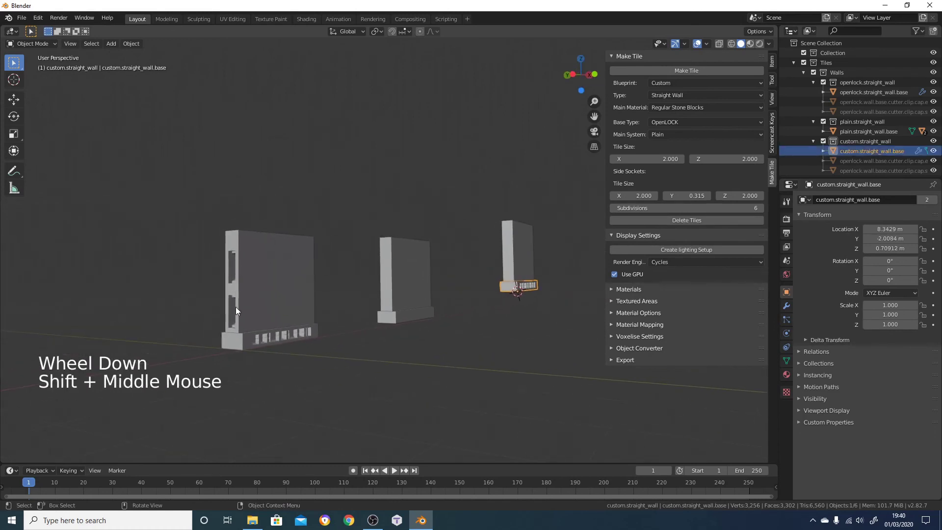
pyautogui.click(234, 267)
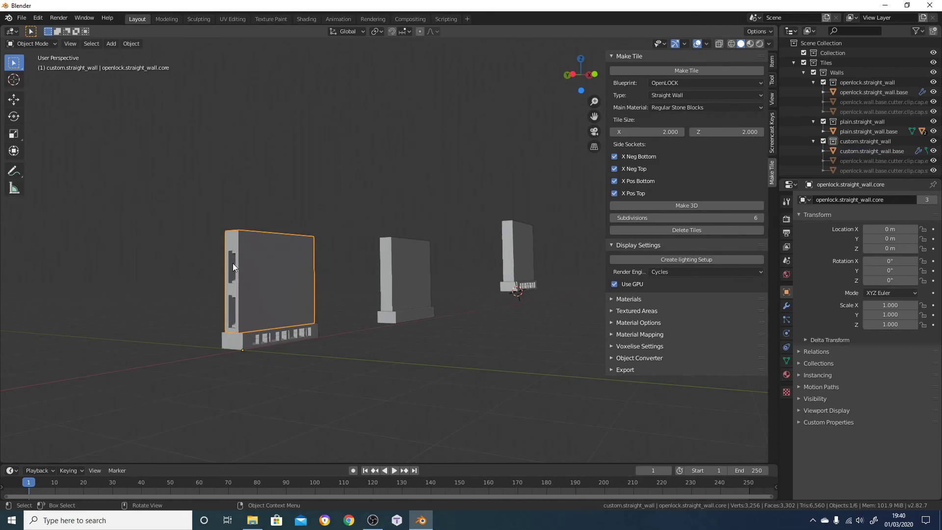
pyautogui.scroll(-1, 388, 211)
pyautogui.moveTo(468, 209); pyautogui.dragTo(389, 220, button='middle')
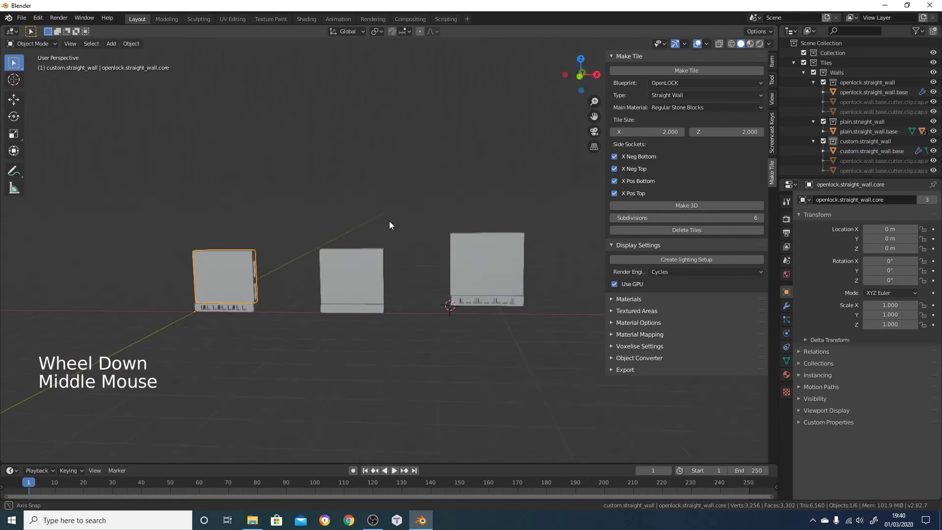
pyautogui.scroll(-1, 305, 213)
# Delete all three wall tiles together with their collections using Delete Tiles.
pyautogui.moveTo(198, 197); pyautogui.dragTo(542, 359)
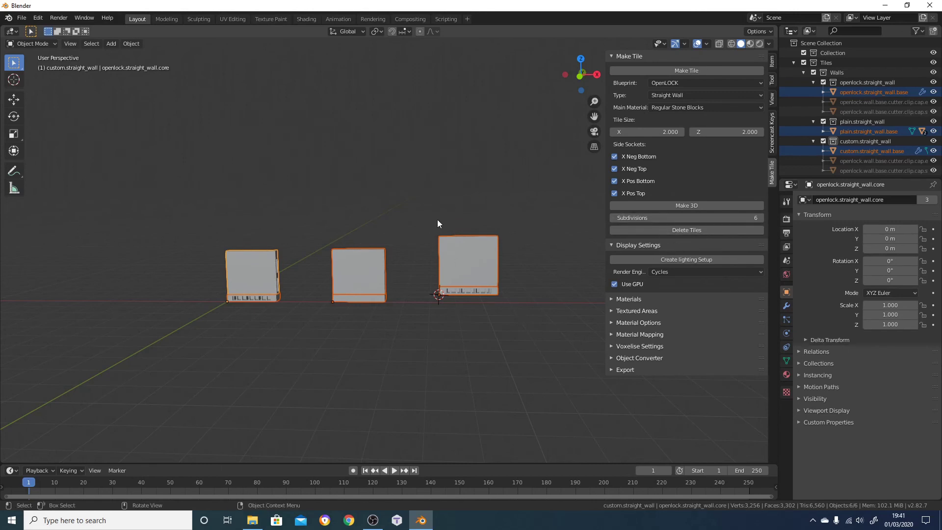
pyautogui.click(678, 230)
pyautogui.press('shift')
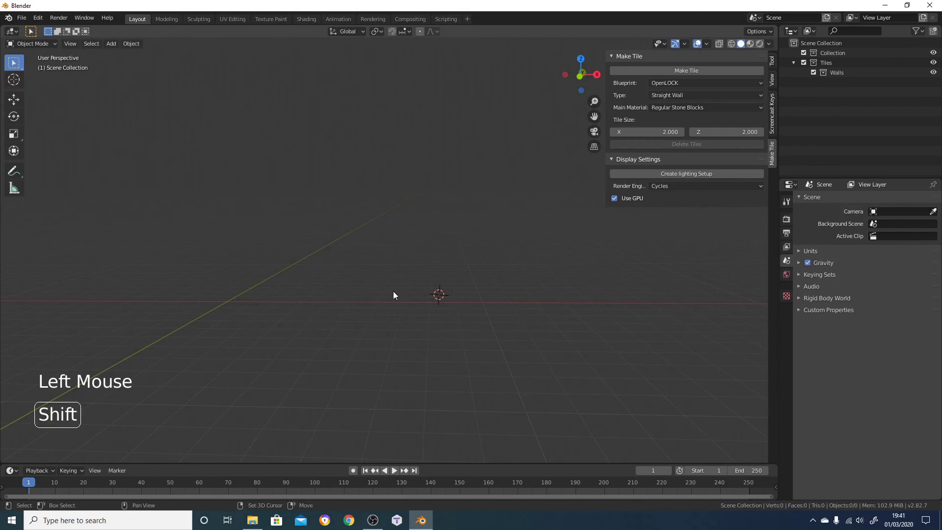
# Snap the 3D cursor back to the world origin.
pyautogui.hotkey('shift', 's')
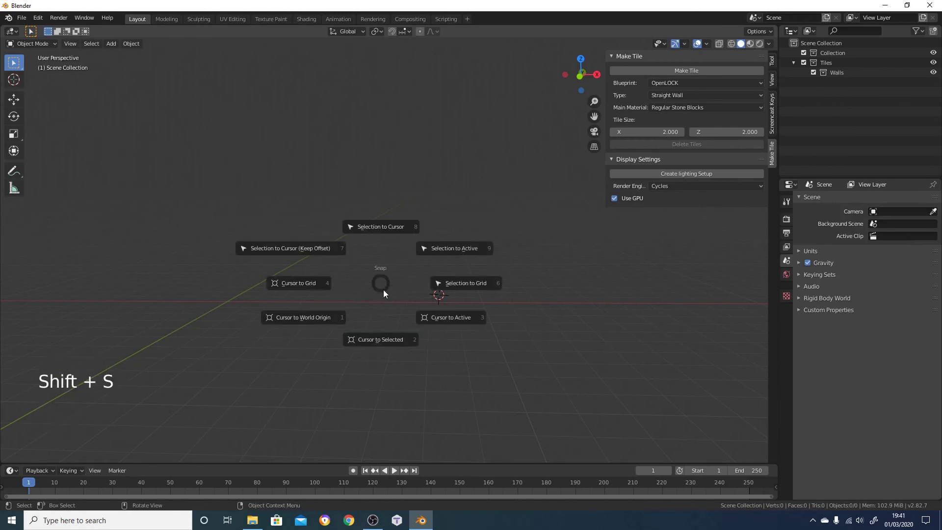
pyautogui.click(324, 314)
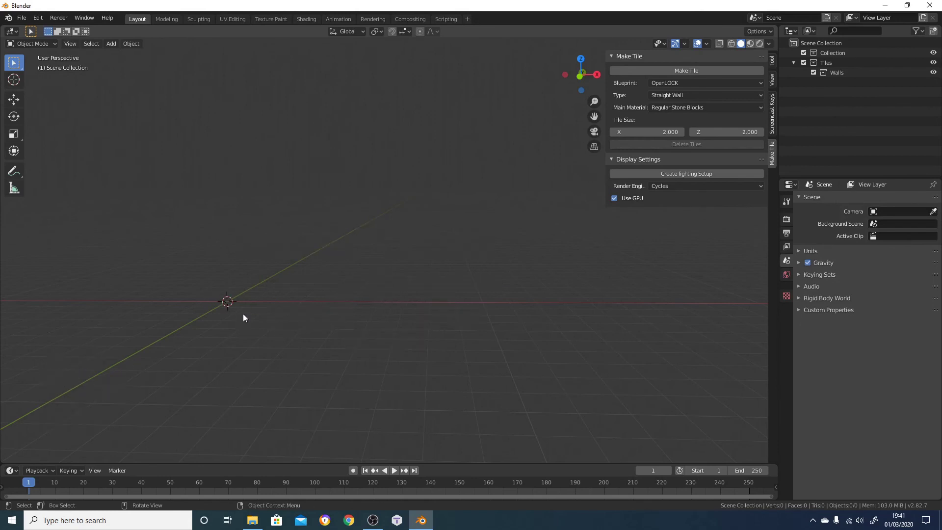
pyautogui.keyDown('shift'); pyautogui.moveTo(292, 275); pyautogui.dragTo(461, 230, button='middle'); pyautogui.keyUp('shift')
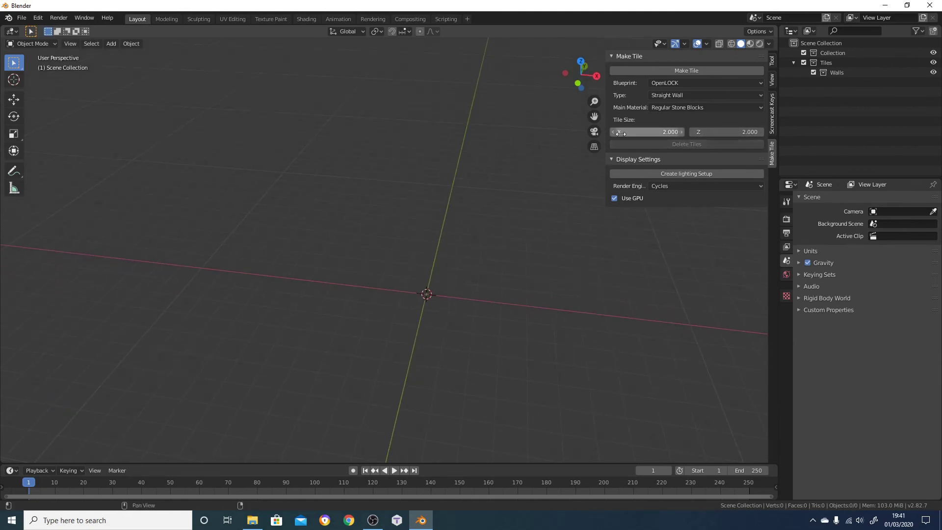
# Make an OpenLOCK Triangular Floor tile with a base angle of 75 at the world origin.
pyautogui.click(685, 96)
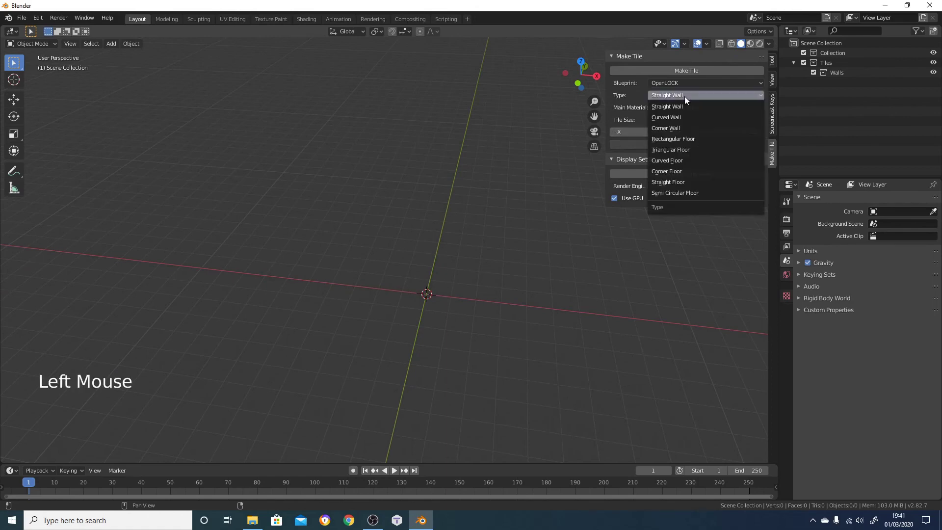
pyautogui.click(698, 148)
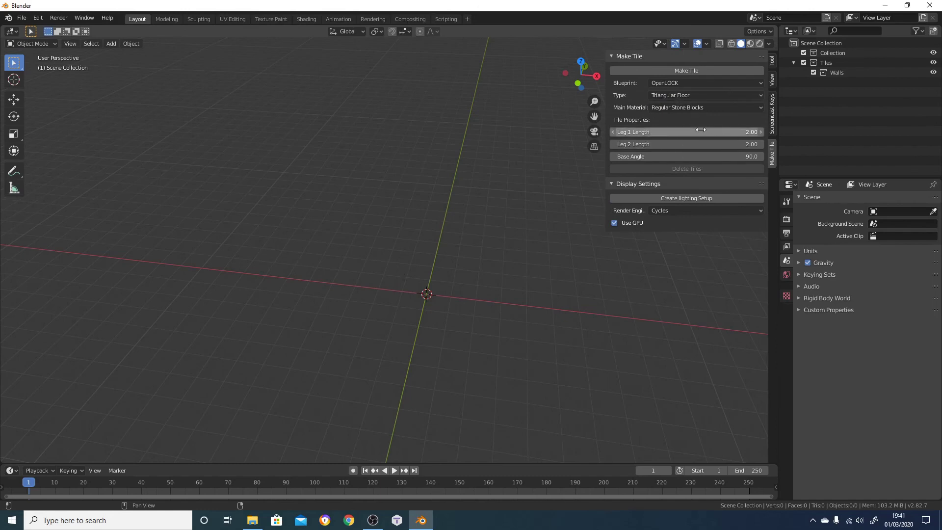
pyautogui.click(718, 157)
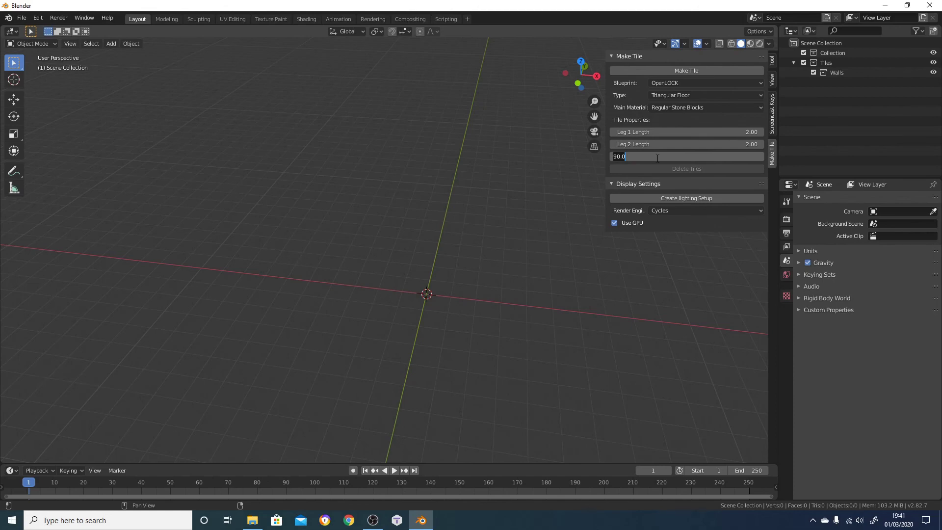
pyautogui.write('75')
pyautogui.press('Return')
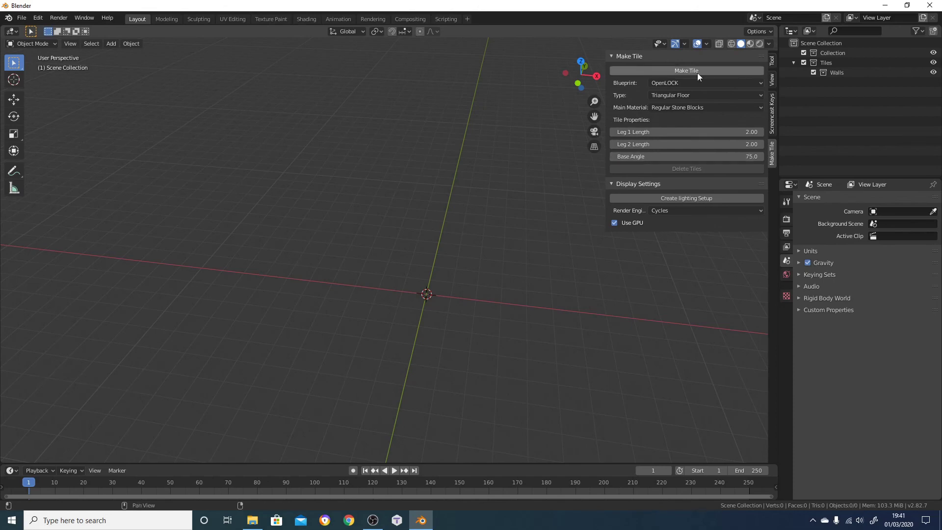
pyautogui.click(709, 70)
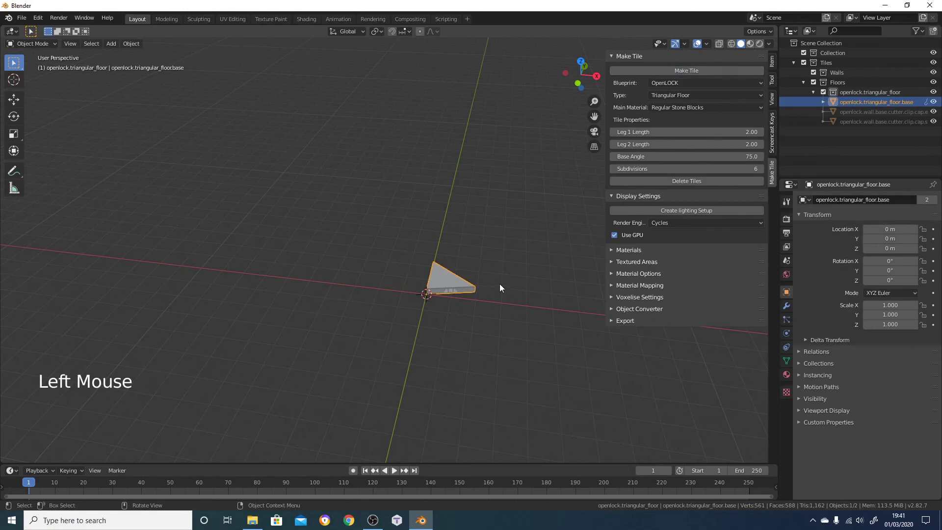
# Set the base angle to 90, place the 3D cursor on the negative side of the X axis and make a second triangular floor tile there.
pyautogui.moveTo(499, 283); pyautogui.dragTo(483, 297, button='middle')
pyautogui.scroll(3, 412, 256)
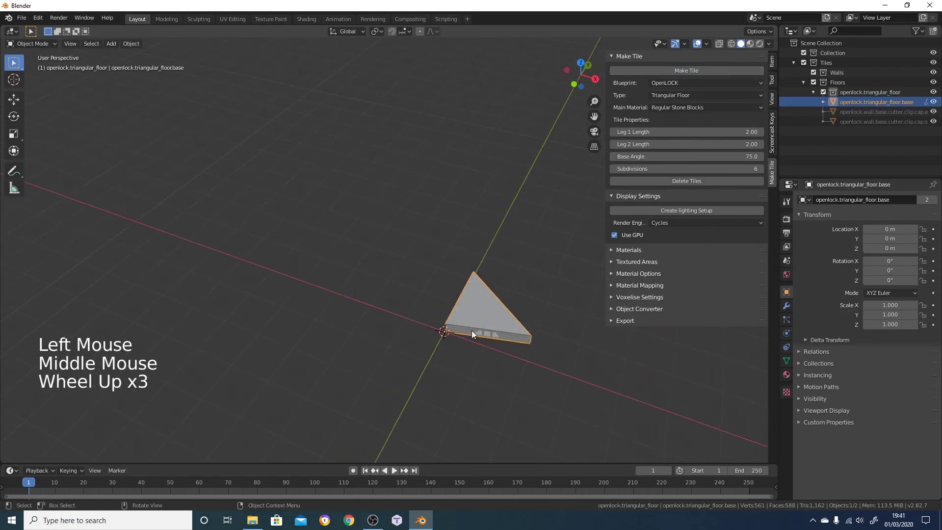
pyautogui.moveTo(472, 331); pyautogui.dragTo(514, 351, button='middle')
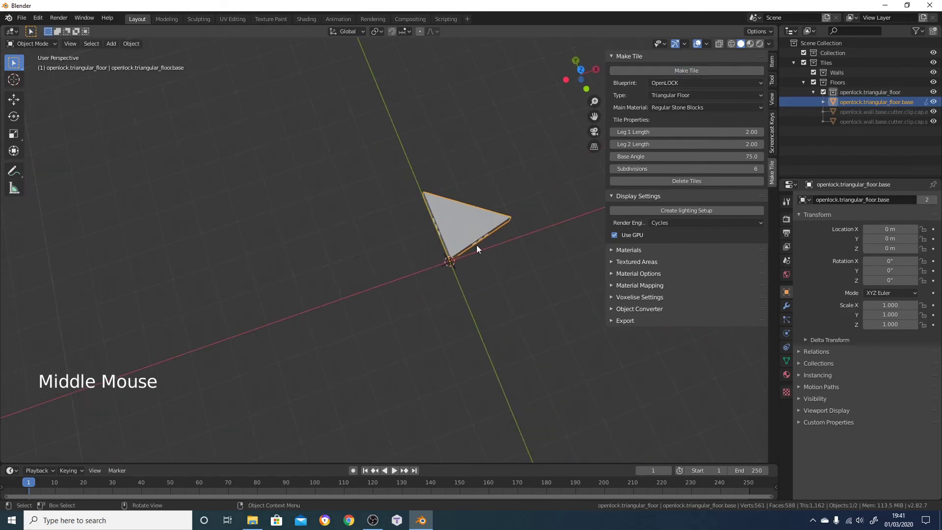
pyautogui.click(684, 156)
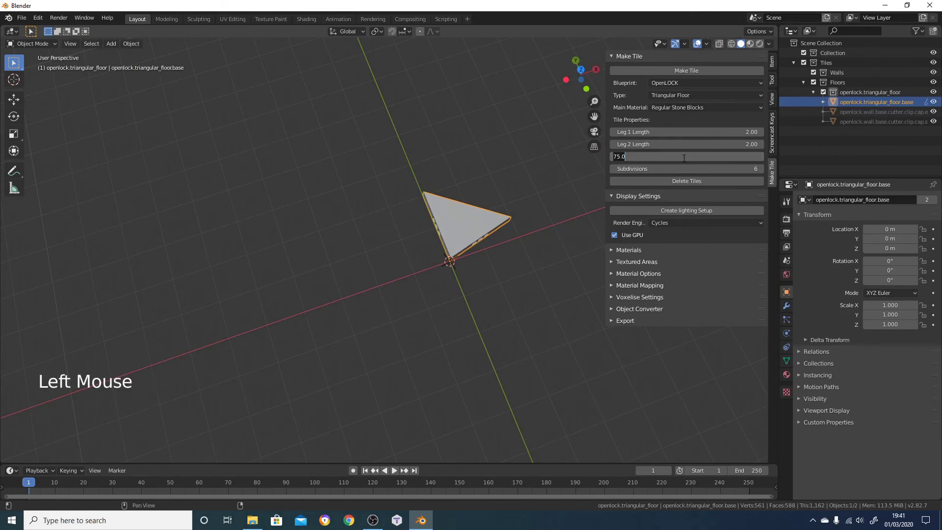
pyautogui.write('90')
pyautogui.press('Return')
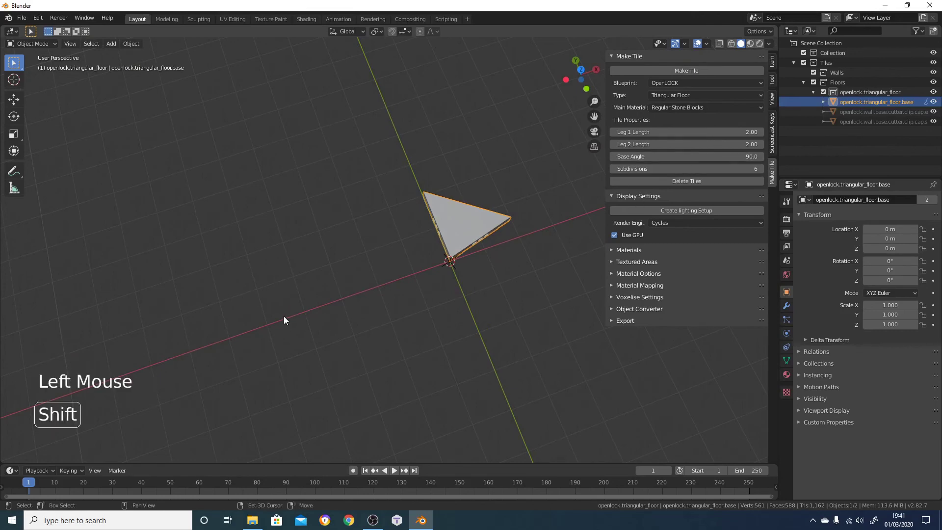
pyautogui.keyDown('shift'); pyautogui.rightClick(264, 324); pyautogui.keyUp('shift')
pyautogui.click(706, 72)
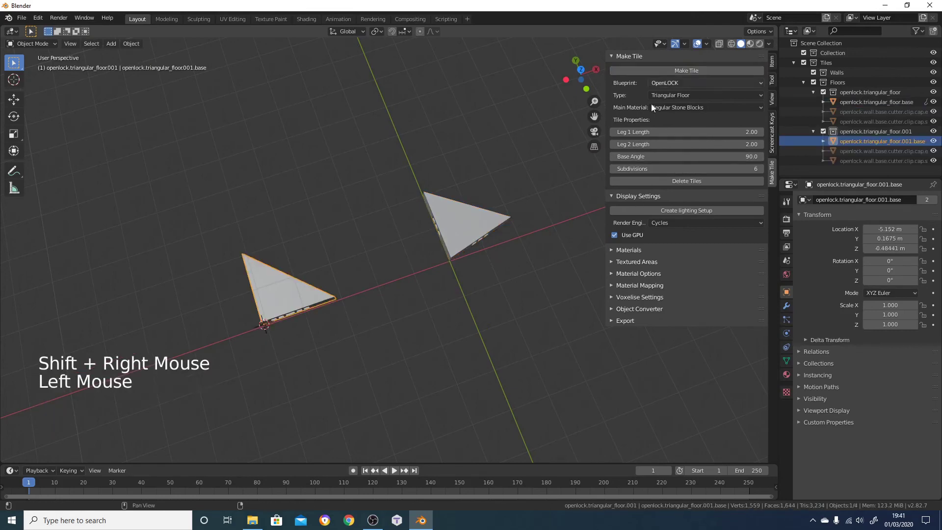
# Set Leg 1 Length to 3.00 in the tile properties for another triangular floor.
pyautogui.doubleClick(723, 133)
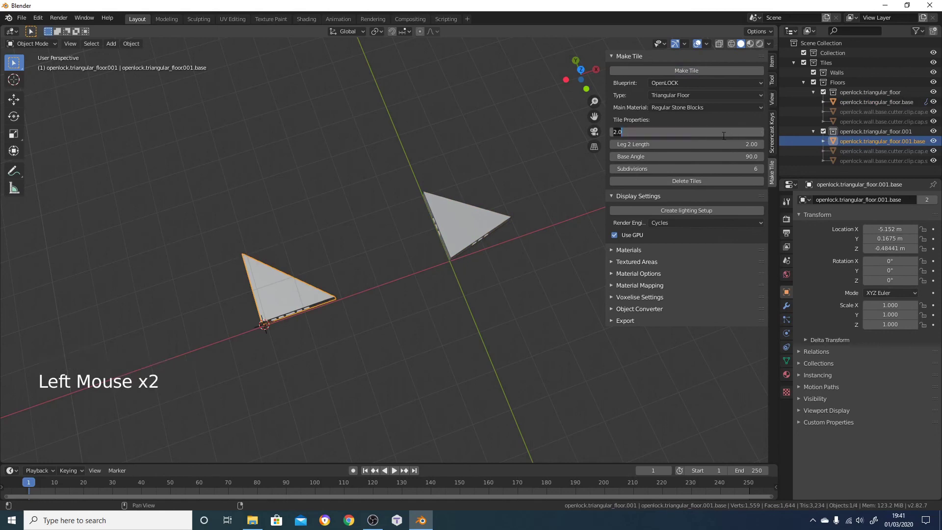
pyautogui.write('3')
pyautogui.press('Return')
pyautogui.scroll(-2, 322, 339)
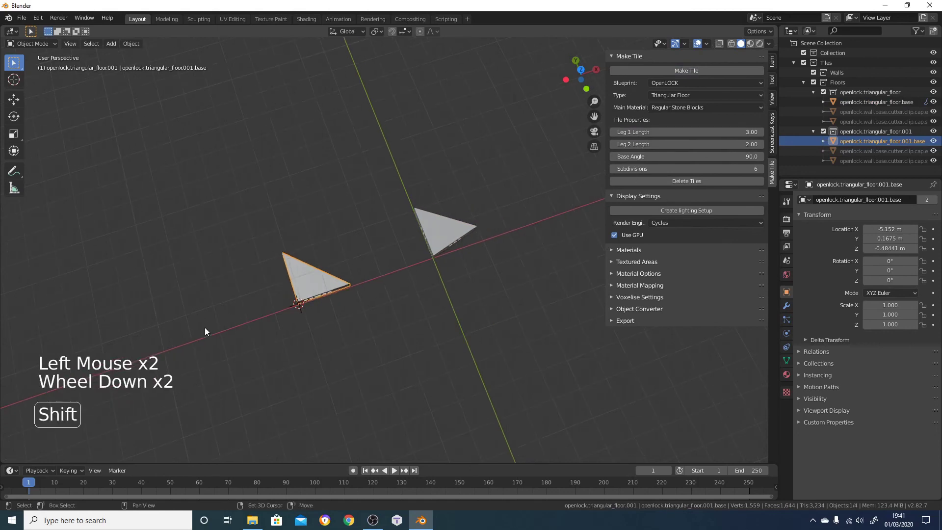